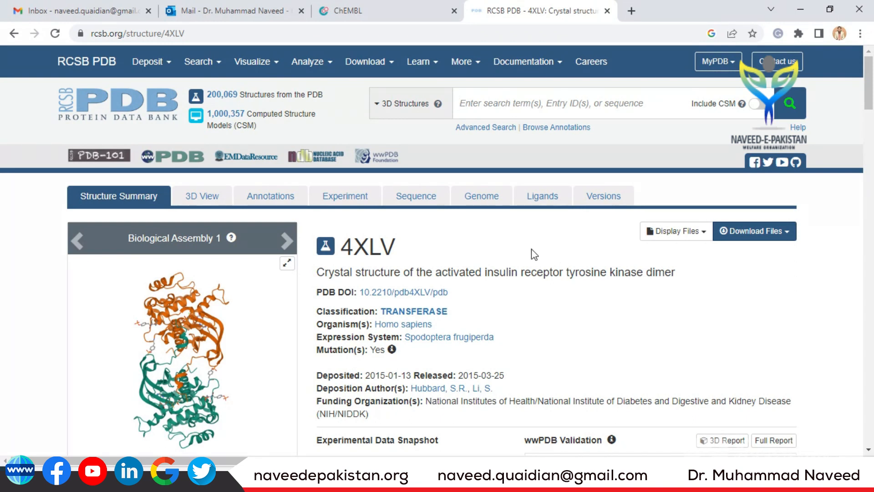
Step: Examine the title of the 4XLV insulin receptor entry and its available download formats, including PDB Format
{"action": "left_click_drag", "start_coordinate": [484, 273], "coordinate": [564, 272]}
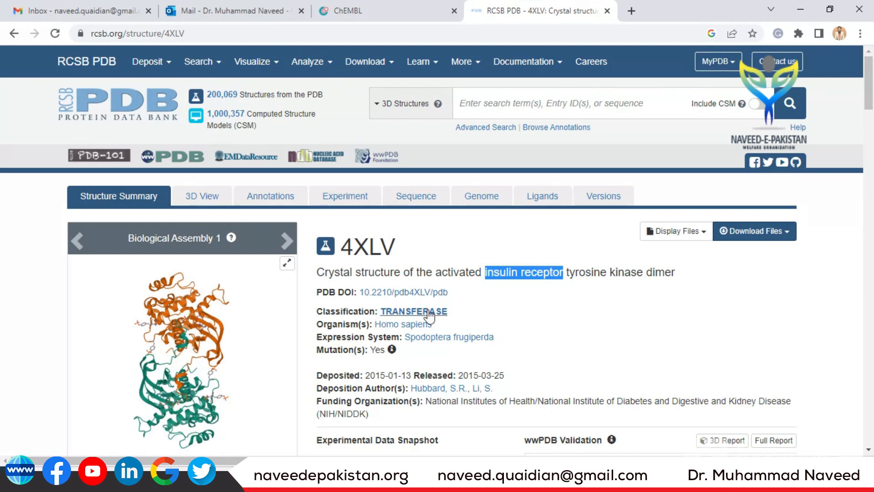
{"action": "scroll", "coordinate": [586, 357], "scroll_direction": "down", "scroll_amount": 3}
{"action": "scroll", "coordinate": [590, 352], "scroll_direction": "up", "scroll_amount": 3}
{"action": "left_click", "coordinate": [741, 236]}
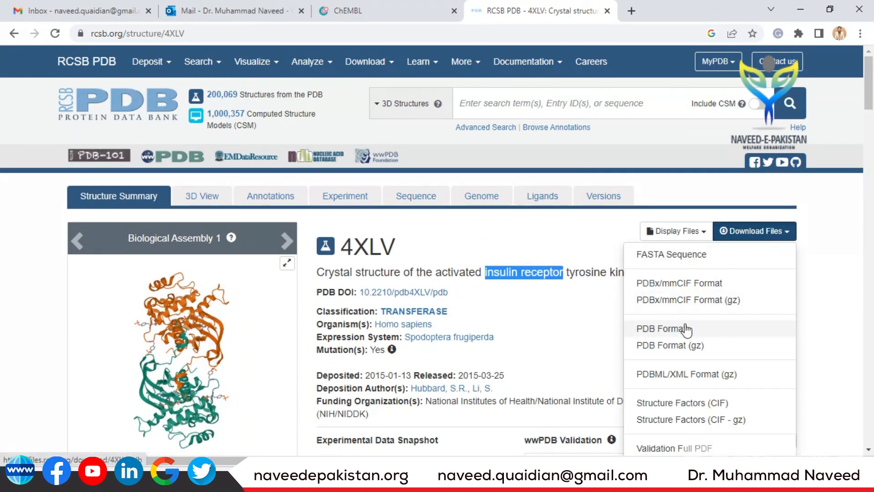
{"action": "left_click", "coordinate": [849, 292]}
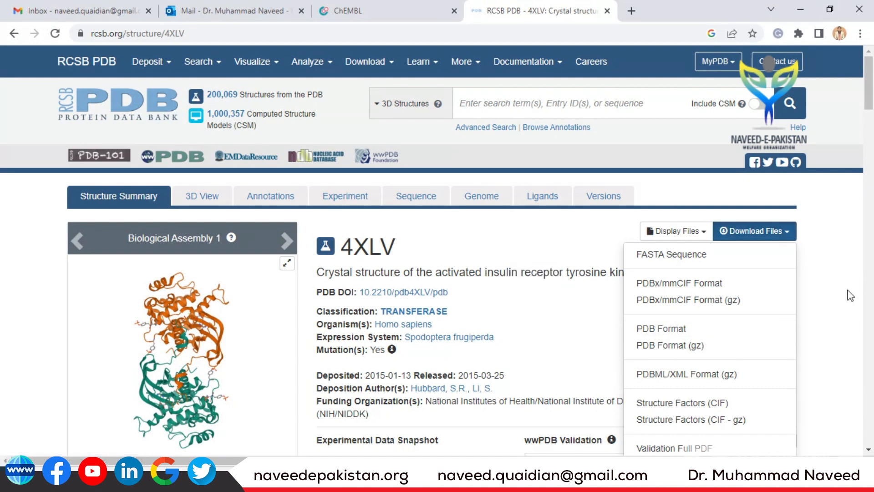
Step: Review the ChEMBL compound results for insulin inhibitors and their SDF export option, and switch to MOE
{"action": "left_click", "coordinate": [371, 7]}
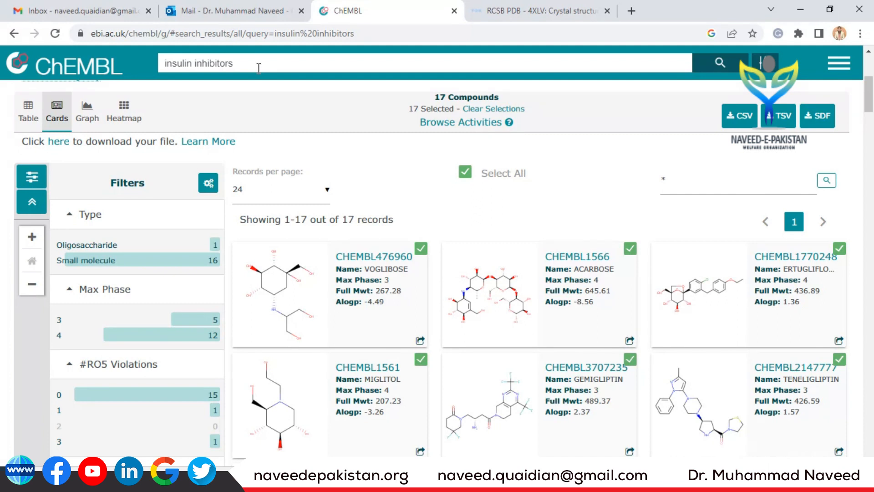
{"action": "mouse_move", "coordinate": [868, 114]}
{"action": "left_mouse_down"}
{"action": "mouse_move", "coordinate": [867, 168]}
{"action": "mouse_move", "coordinate": [868, 114]}
{"action": "left_mouse_up"}
{"action": "scroll", "coordinate": [827, 217], "scroll_direction": "up", "scroll_amount": 5}
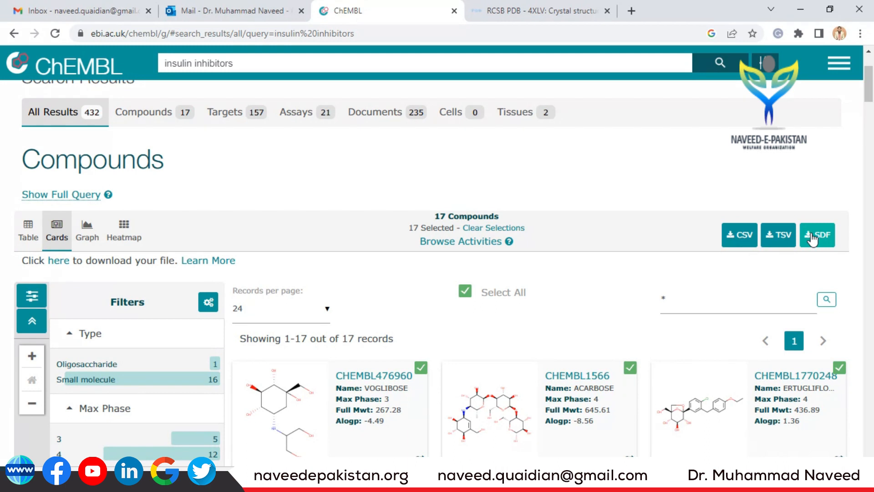
{"action": "left_click", "coordinate": [807, 11]}
{"action": "left_click", "coordinate": [807, 11]}
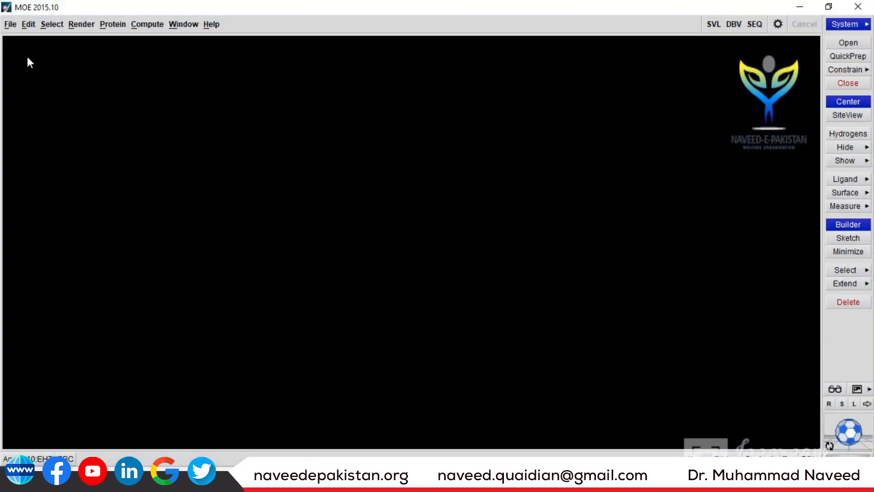
Step: Create a new database named dataset on the Desktop with the molecule field mol, overwriting the existing file
{"action": "left_click", "coordinate": [10, 25]}
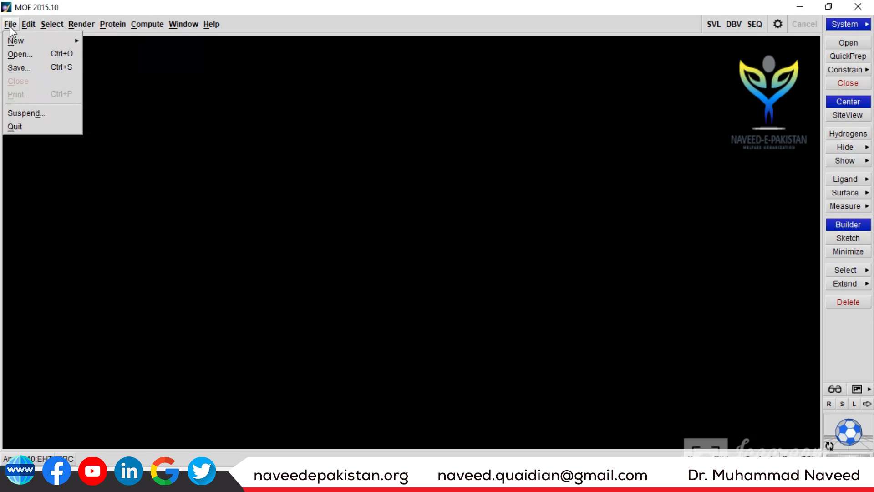
{"action": "mouse_move", "coordinate": [31, 46]}
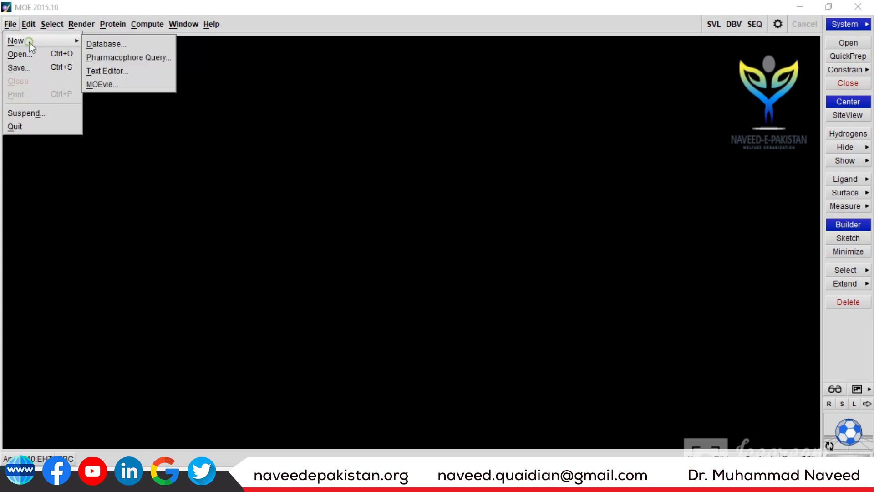
{"action": "left_click", "coordinate": [91, 41]}
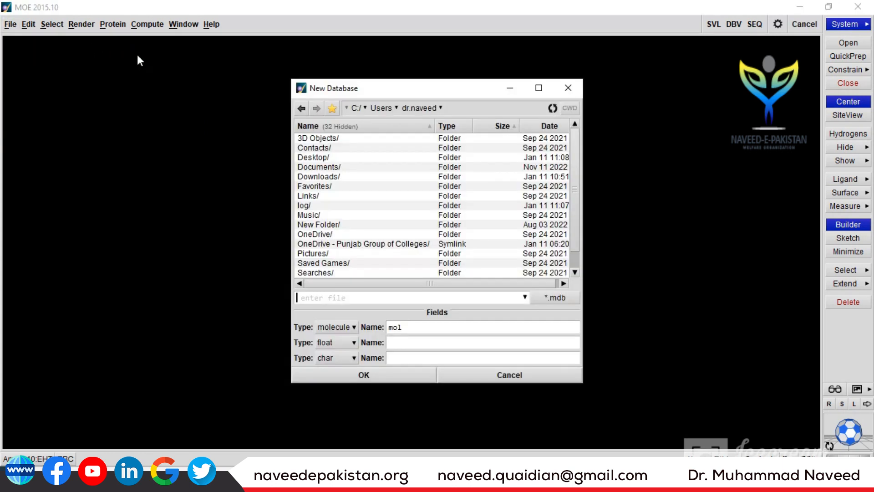
{"action": "left_click", "coordinate": [311, 159]}
{"action": "double_click", "coordinate": [311, 158]}
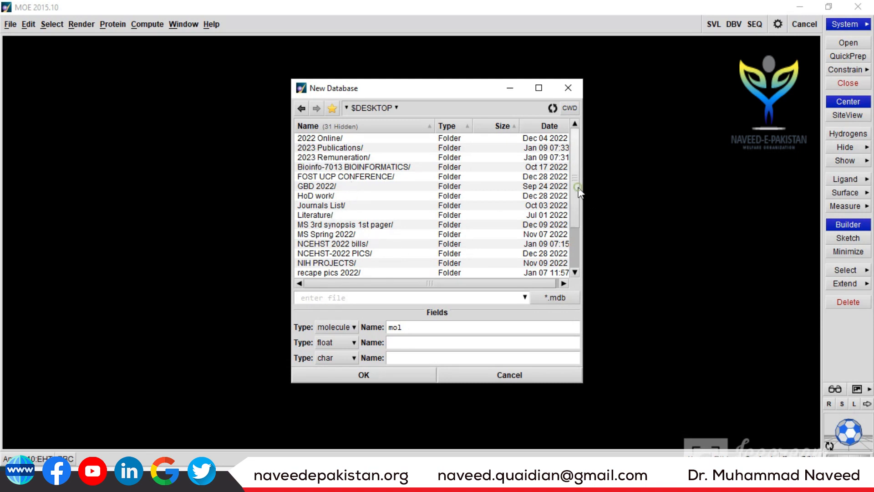
{"action": "left_click_drag", "start_coordinate": [578, 190], "coordinate": [572, 206]}
{"action": "left_click", "coordinate": [358, 297]}
{"action": "type", "text": "dataset"}
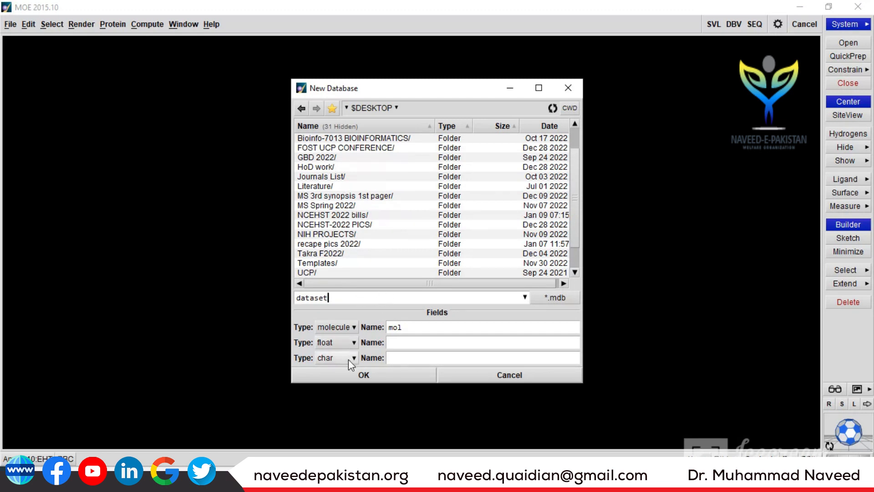
{"action": "left_click", "coordinate": [363, 375]}
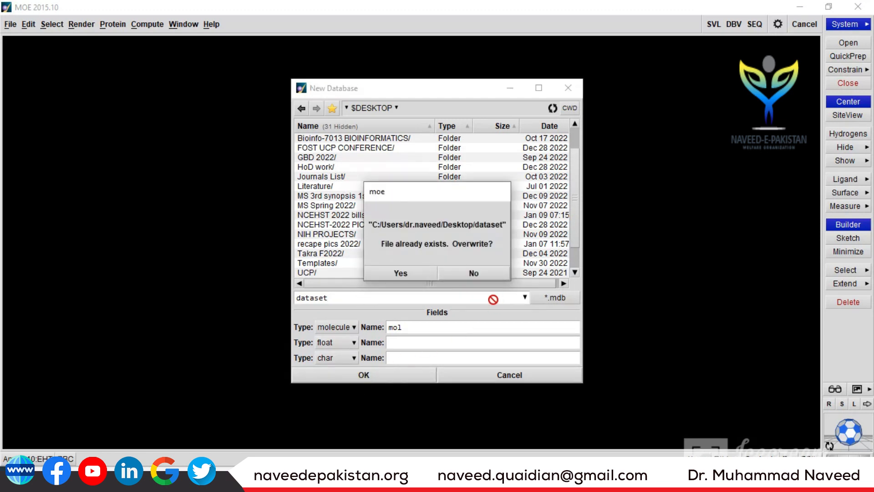
{"action": "left_click", "coordinate": [411, 274]}
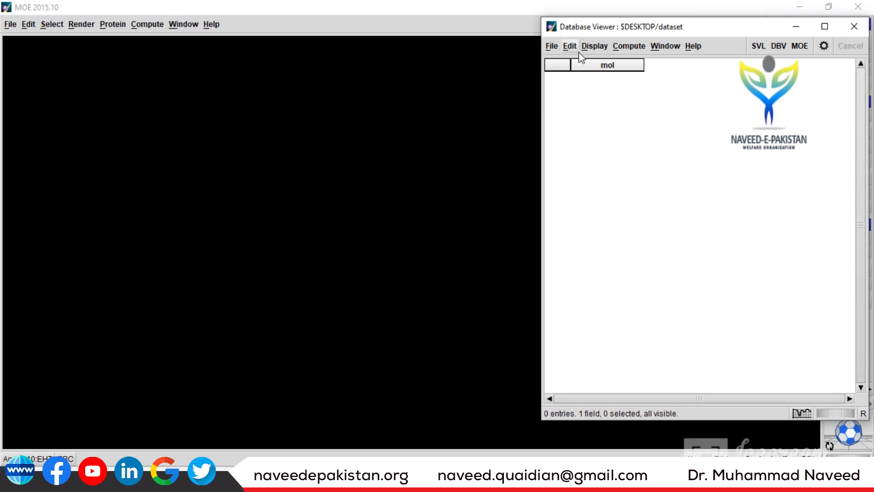
Step: Import Ligands 17.sdf from the Desktop into the dataset database
{"action": "left_click", "coordinate": [550, 46]}
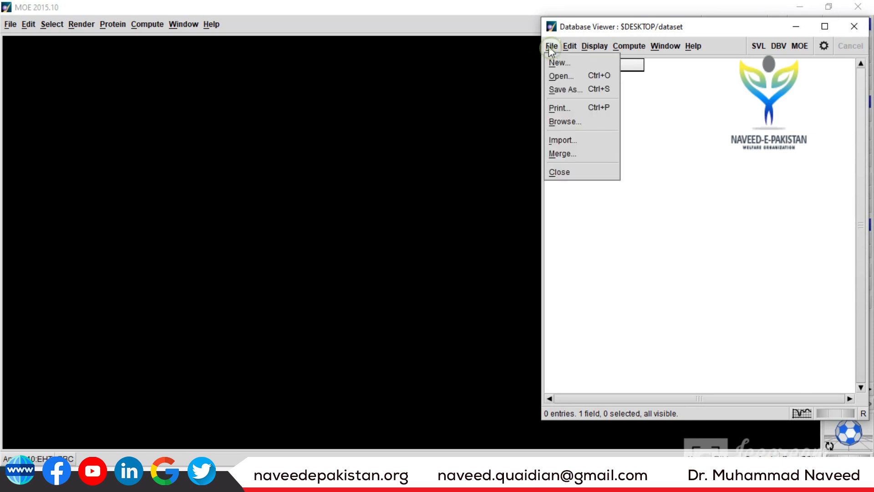
{"action": "left_click", "coordinate": [563, 140]}
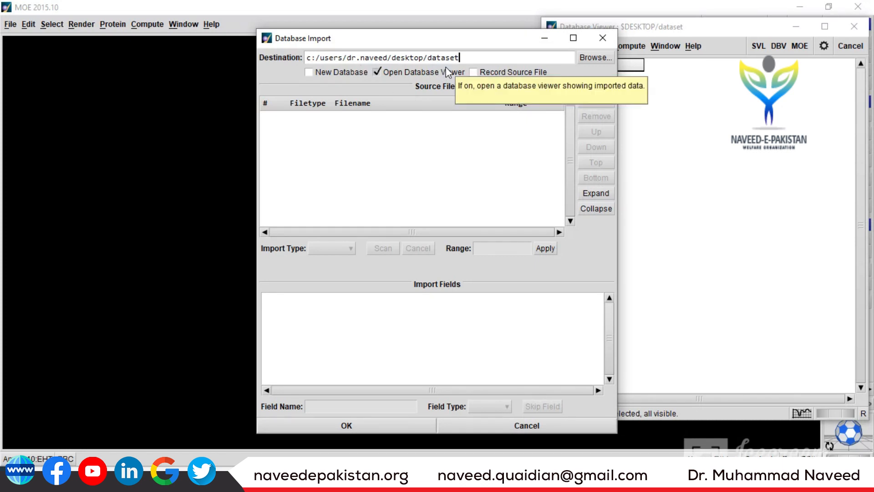
{"action": "left_click", "coordinate": [592, 100]}
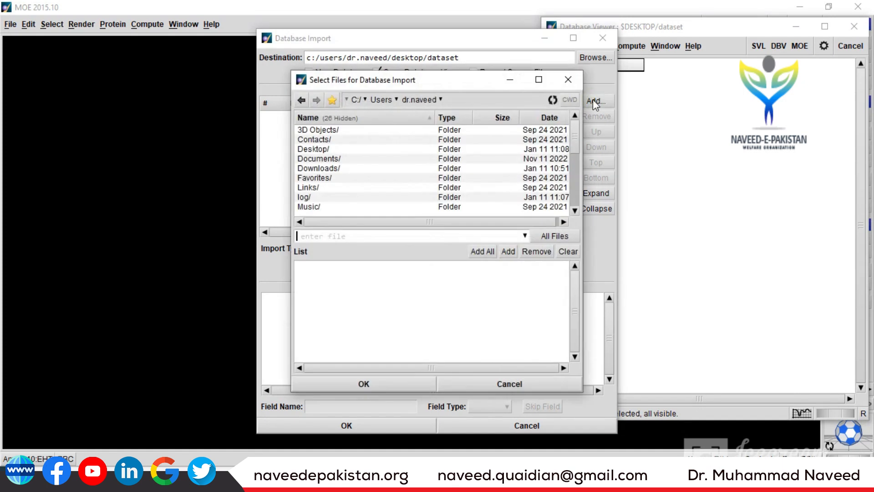
{"action": "double_click", "coordinate": [327, 149]}
{"action": "left_click_drag", "start_coordinate": [575, 137], "coordinate": [572, 200]}
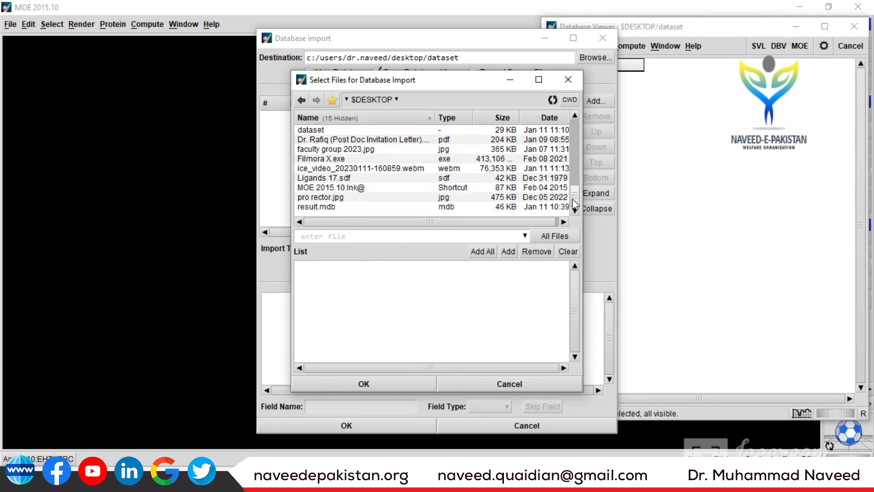
{"action": "left_click", "coordinate": [348, 182]}
{"action": "double_click", "coordinate": [348, 181]}
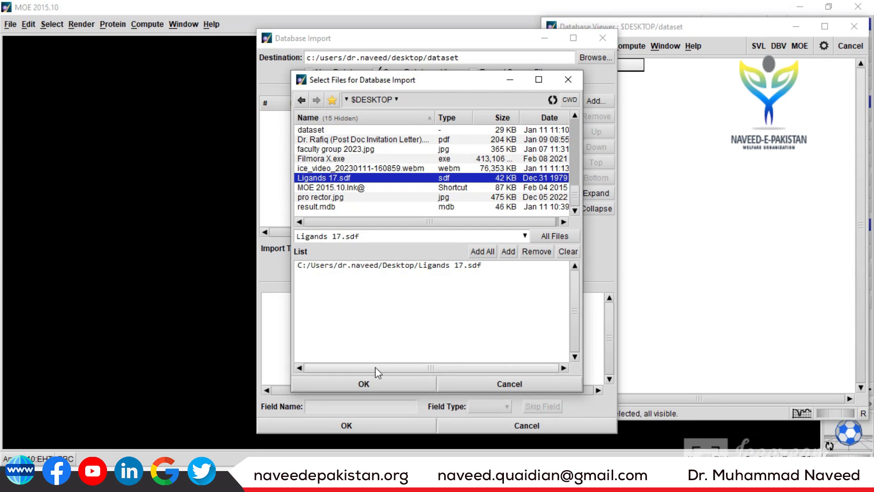
{"action": "left_click", "coordinate": [381, 387]}
{"action": "left_click", "coordinate": [346, 425]}
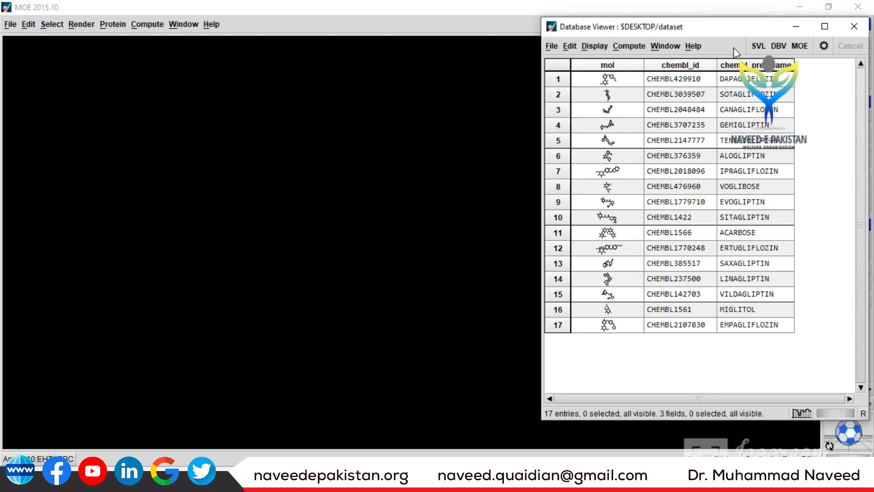
Step: Minimize the database viewer and load 4xlv.pdb from the Desktop, ignoring waters and hetero residues
{"action": "left_click", "coordinate": [794, 31]}
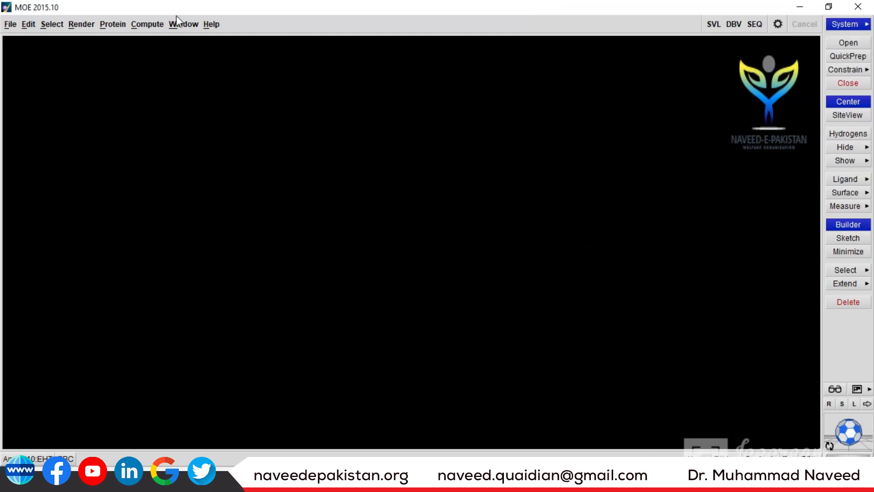
{"action": "left_click", "coordinate": [7, 26]}
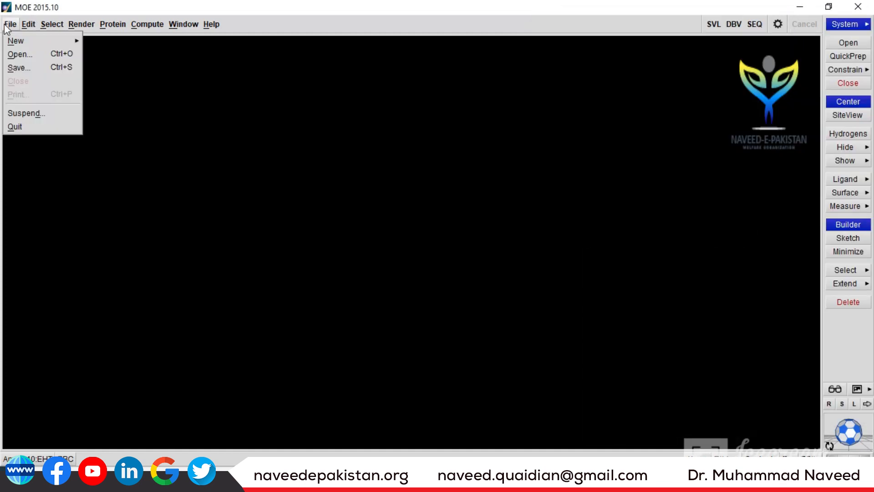
{"action": "left_click", "coordinate": [17, 54]}
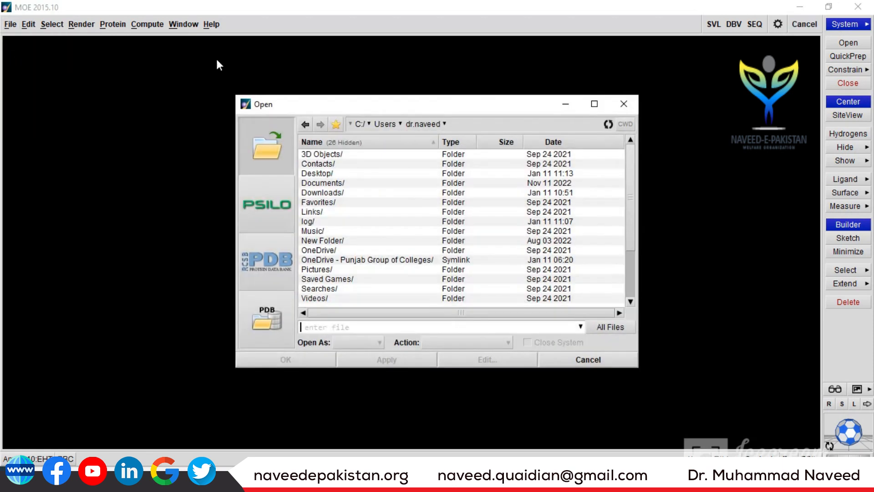
{"action": "double_click", "coordinate": [325, 174]}
{"action": "left_click_drag", "start_coordinate": [627, 199], "coordinate": [620, 303]}
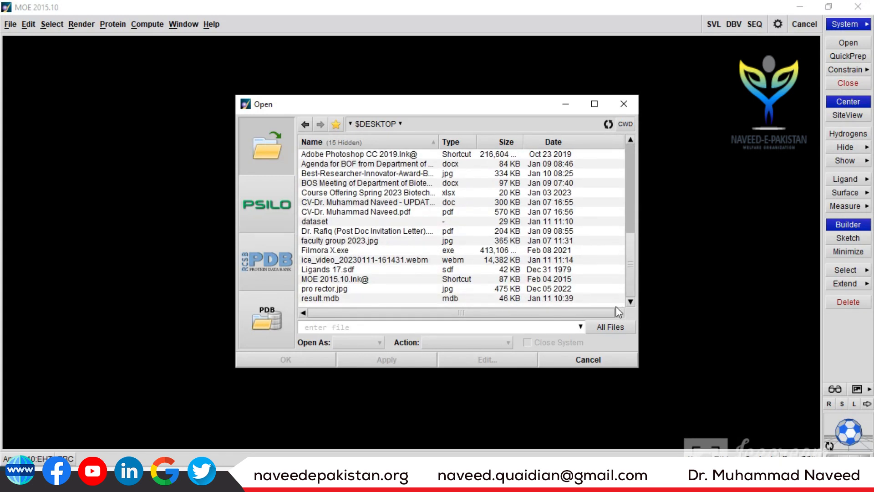
{"action": "scroll", "coordinate": [406, 294], "scroll_direction": "up", "scroll_amount": 1}
{"action": "left_click", "coordinate": [321, 155]}
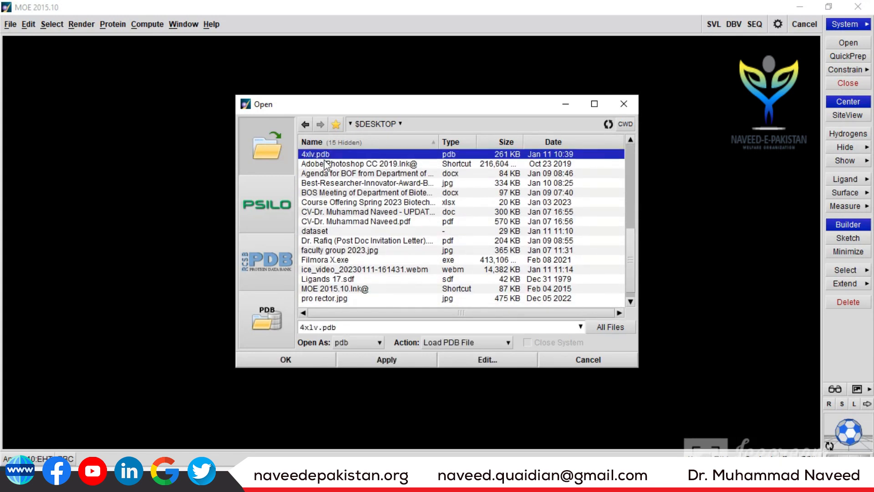
{"action": "left_click", "coordinate": [303, 360]}
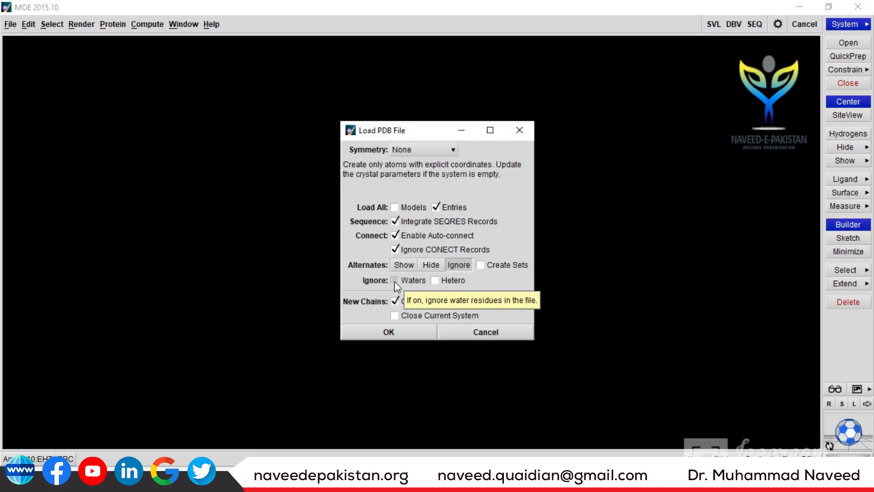
{"action": "left_click", "coordinate": [395, 280]}
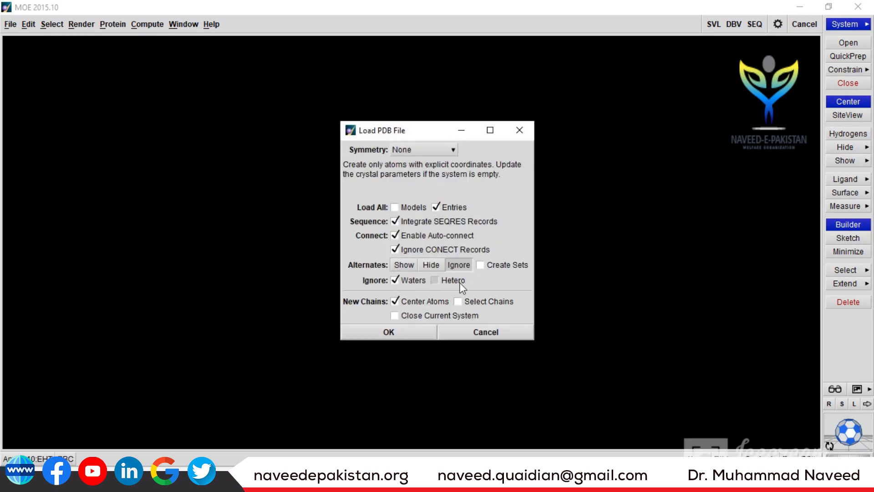
{"action": "left_click", "coordinate": [436, 280]}
{"action": "left_click", "coordinate": [403, 333]}
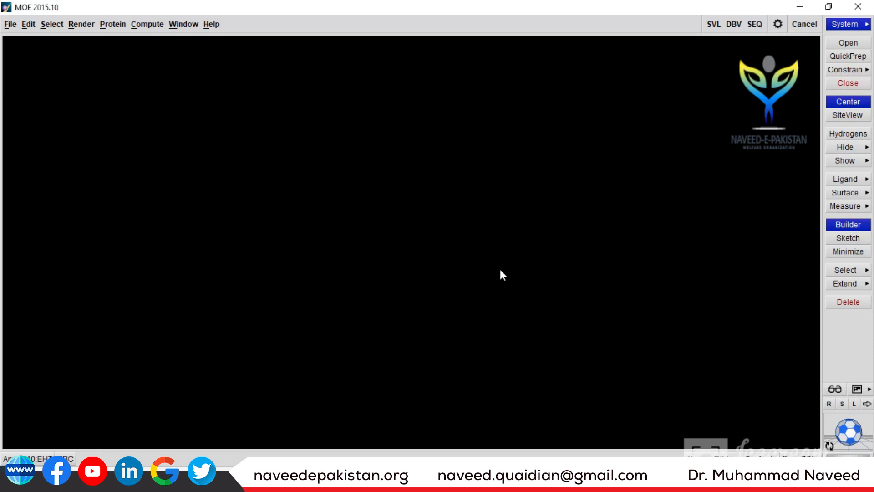
Step: Add polar hydrogens to the loaded protein structure
{"action": "left_click_drag", "start_coordinate": [845, 433], "coordinate": [782, 438]}
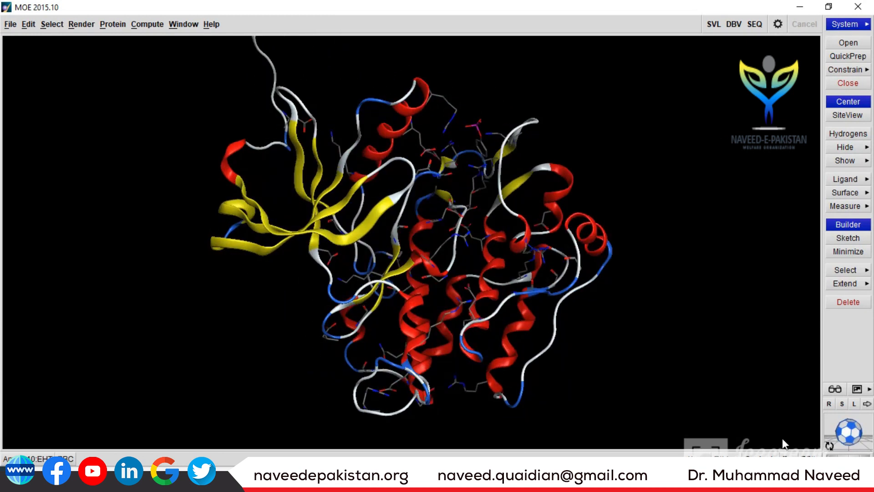
{"action": "left_click", "coordinate": [31, 26]}
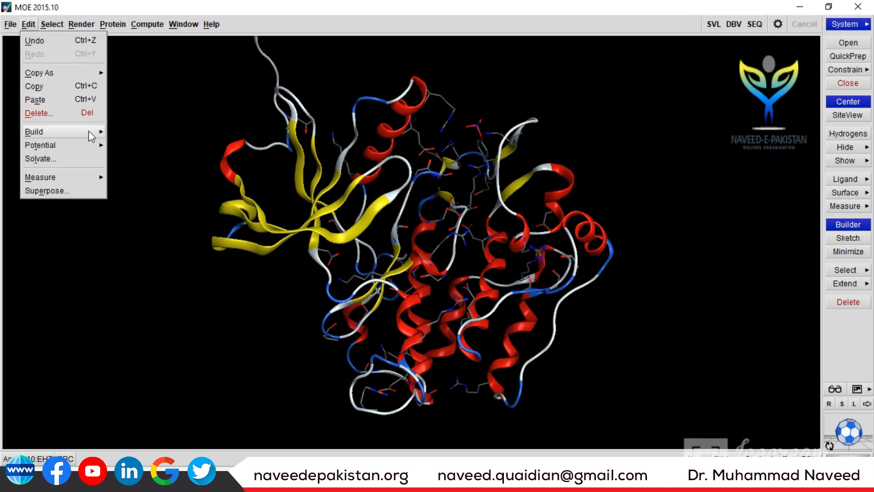
{"action": "mouse_move", "coordinate": [89, 131]}
{"action": "mouse_move", "coordinate": [120, 135]}
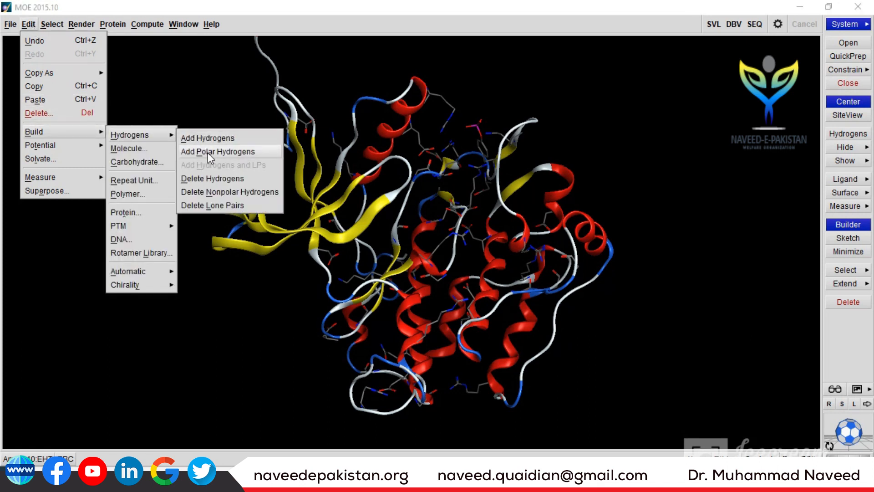
{"action": "left_click", "coordinate": [208, 152]}
Step: Select the receptor atoms of the protein and apply a potential-based selection option
{"action": "left_click", "coordinate": [51, 25]}
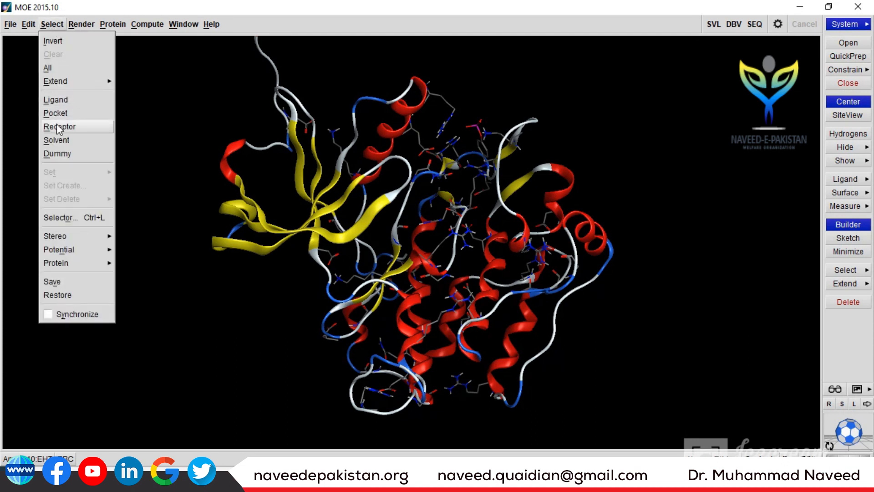
{"action": "left_click", "coordinate": [57, 126]}
{"action": "left_click", "coordinate": [56, 27]}
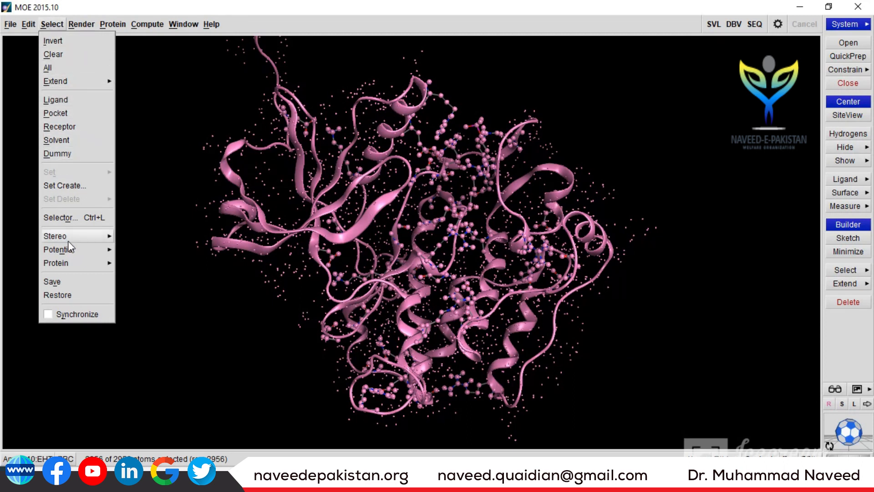
{"action": "mouse_move", "coordinate": [83, 250]}
{"action": "left_click", "coordinate": [132, 253]}
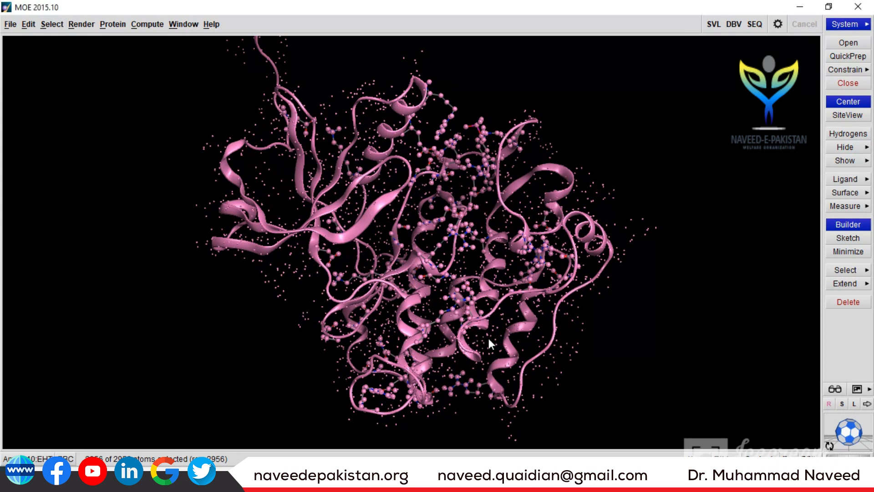
Step: Run Site Finder on the receptor atoms and move its window clear of the protein
{"action": "left_click", "coordinate": [152, 24]}
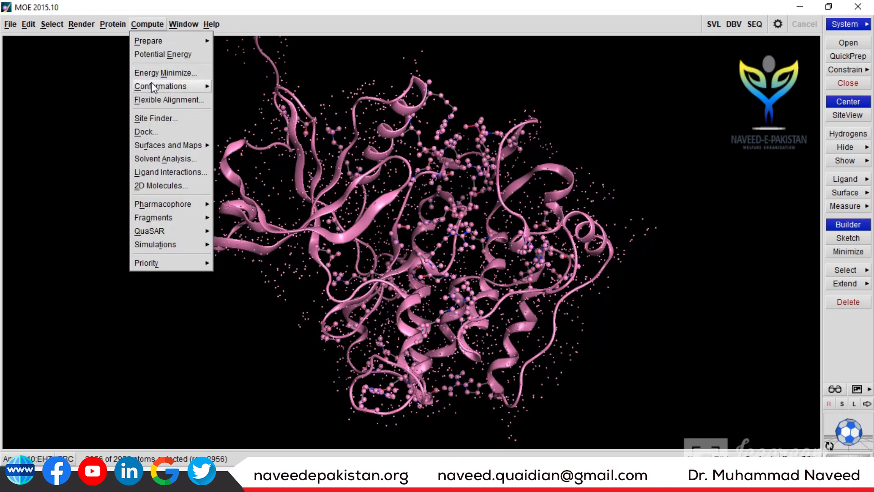
{"action": "left_click", "coordinate": [154, 118]}
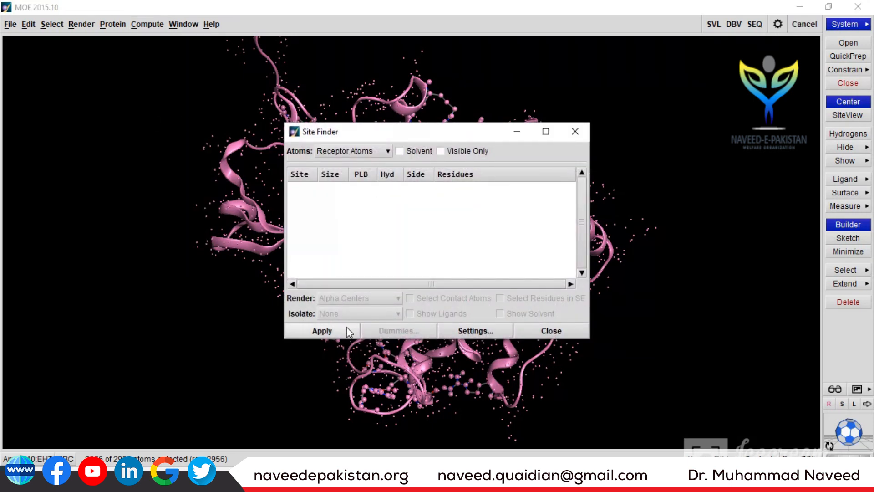
{"action": "left_click", "coordinate": [334, 332]}
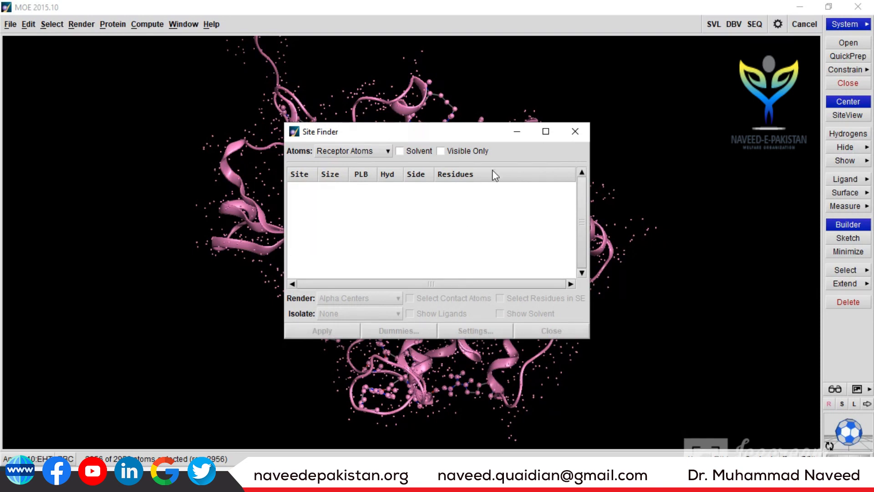
{"action": "left_click_drag", "start_coordinate": [476, 136], "coordinate": [748, 81]}
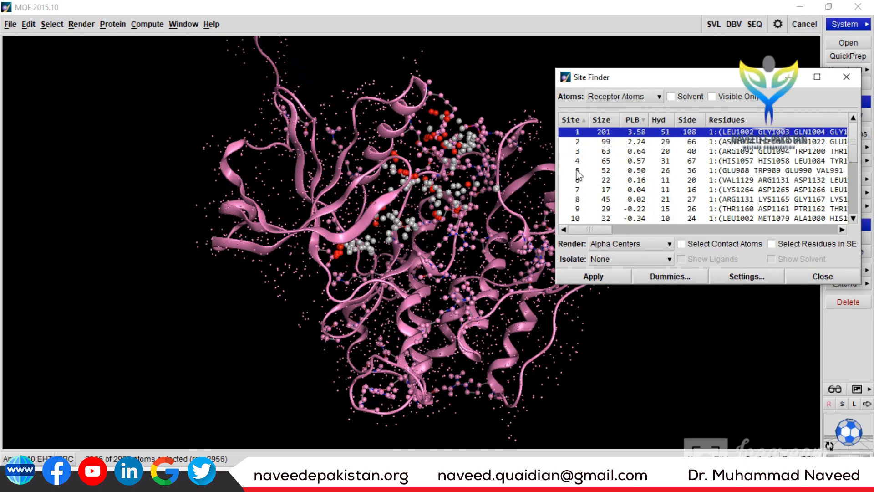
Step: Create dummy atoms at the alpha sphere centers of site 1, apply Site Finder again and minimize its window
{"action": "left_click", "coordinate": [652, 277]}
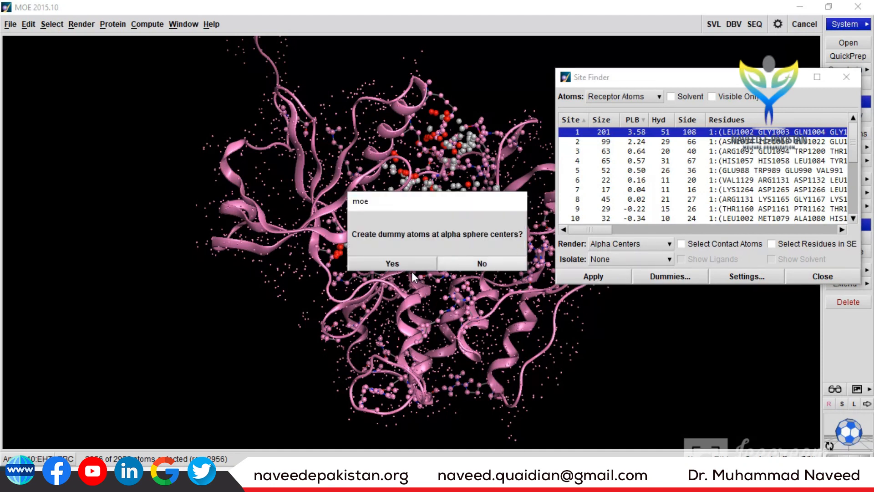
{"action": "left_click", "coordinate": [409, 264]}
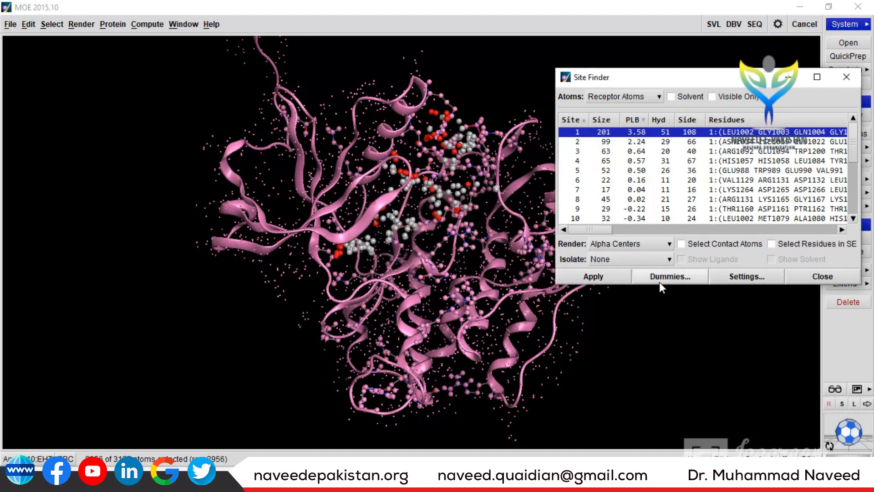
{"action": "left_click", "coordinate": [608, 277]}
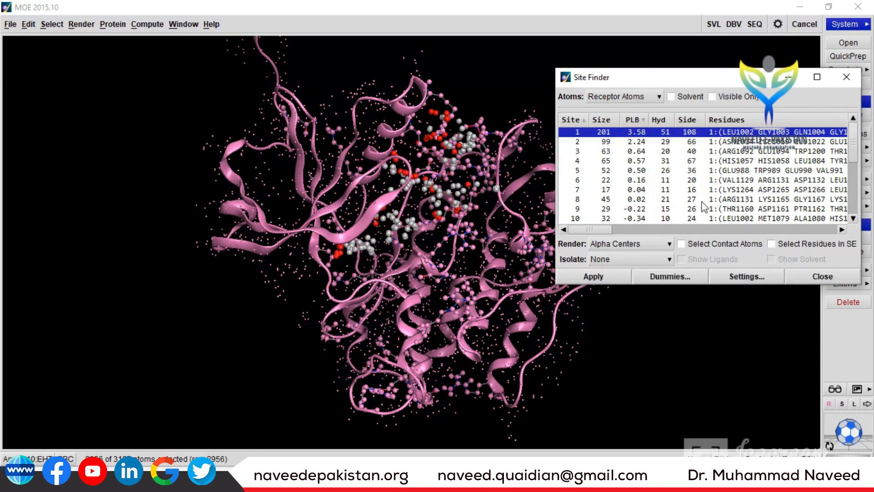
{"action": "left_click", "coordinate": [788, 77]}
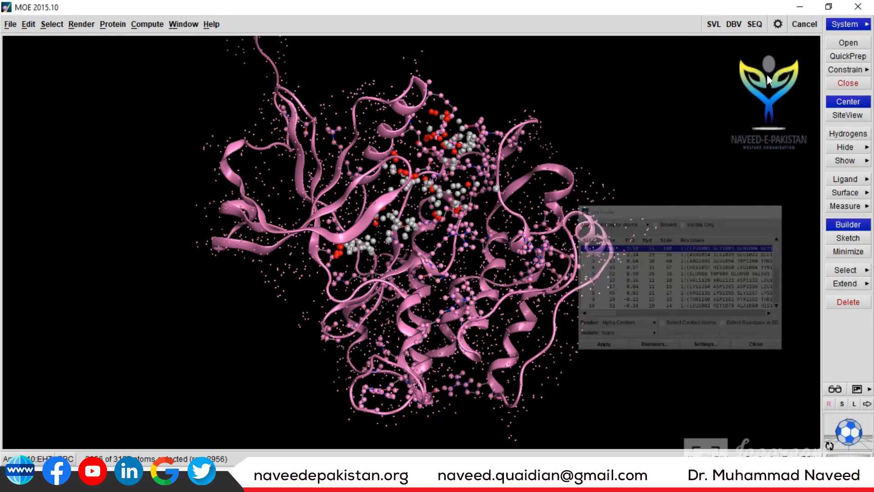
Step: Start a Dock setup with the receptor taken from MOE and set the docking site to Dummy Atoms
{"action": "left_click", "coordinate": [147, 22]}
{"action": "left_click", "coordinate": [151, 132]}
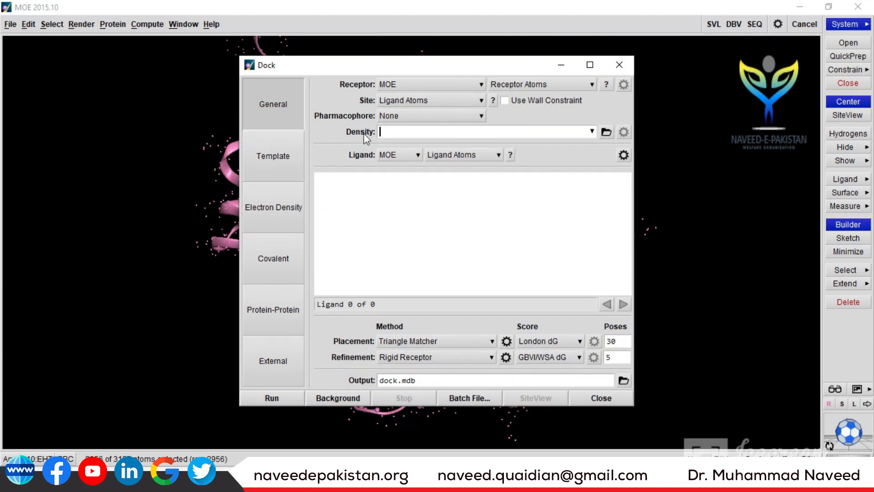
{"action": "left_click", "coordinate": [480, 85]}
{"action": "left_click", "coordinate": [479, 83]}
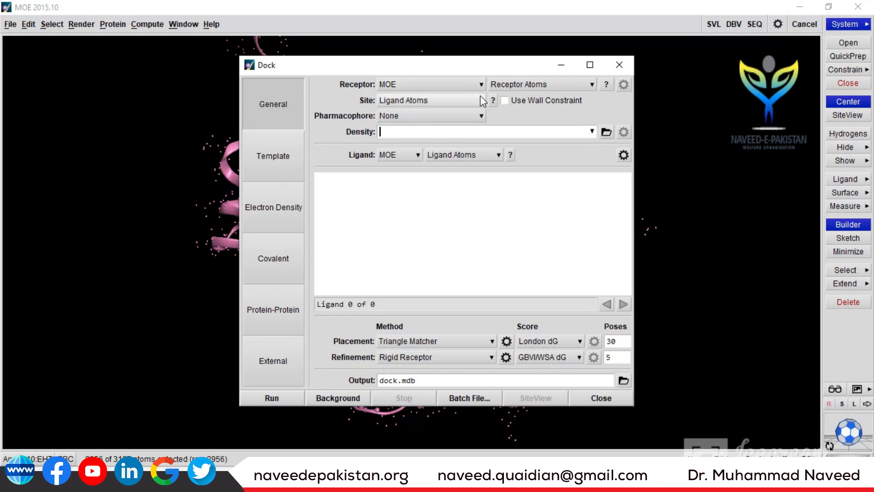
{"action": "left_click", "coordinate": [480, 101]}
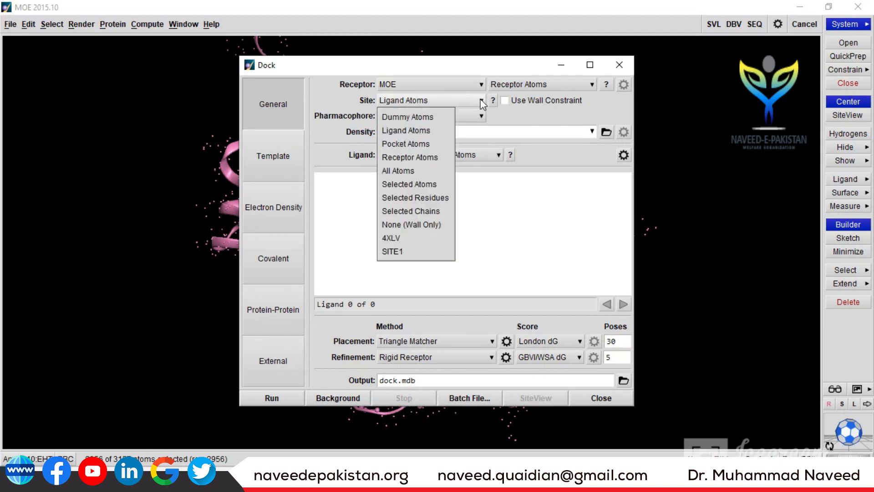
{"action": "left_click", "coordinate": [431, 117]}
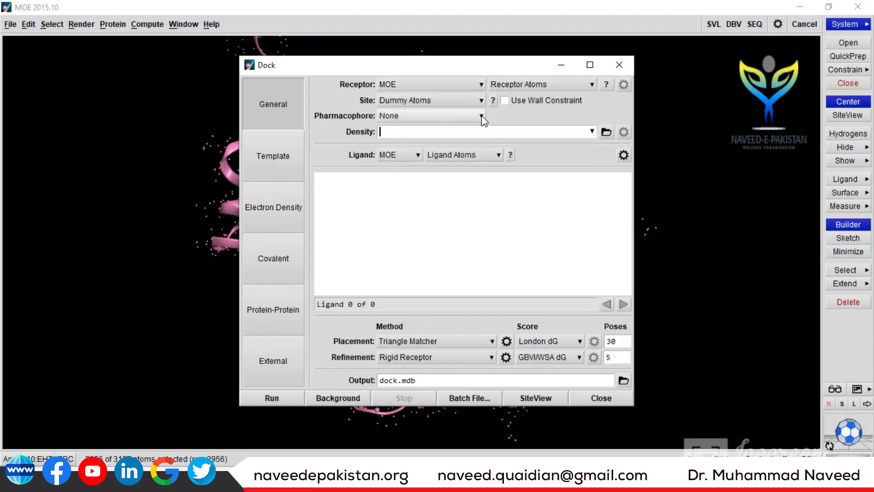
Step: Set the docking ligand source to MDB File and load the dataset database from the Desktop
{"action": "left_click", "coordinate": [413, 155]}
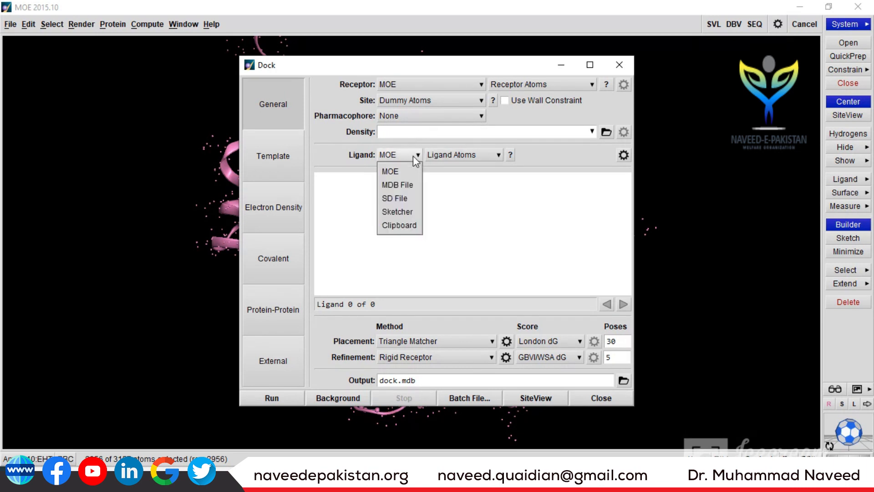
{"action": "left_click", "coordinate": [409, 188]}
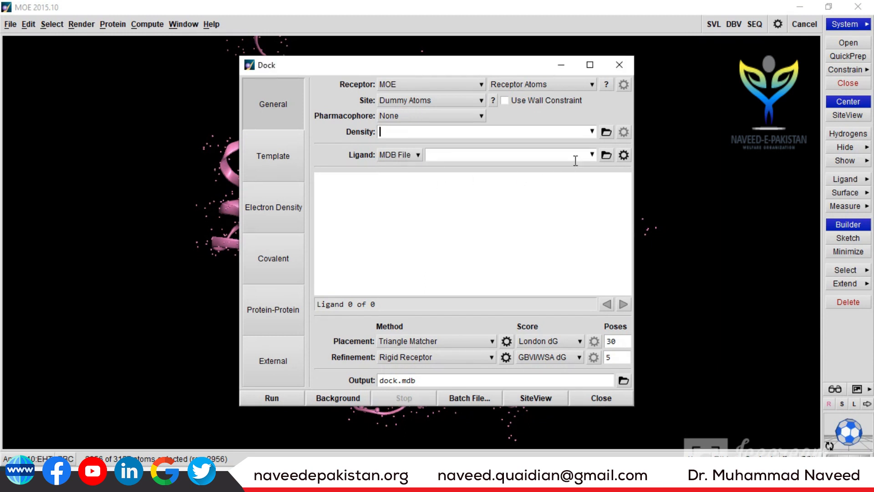
{"action": "left_click", "coordinate": [607, 156]}
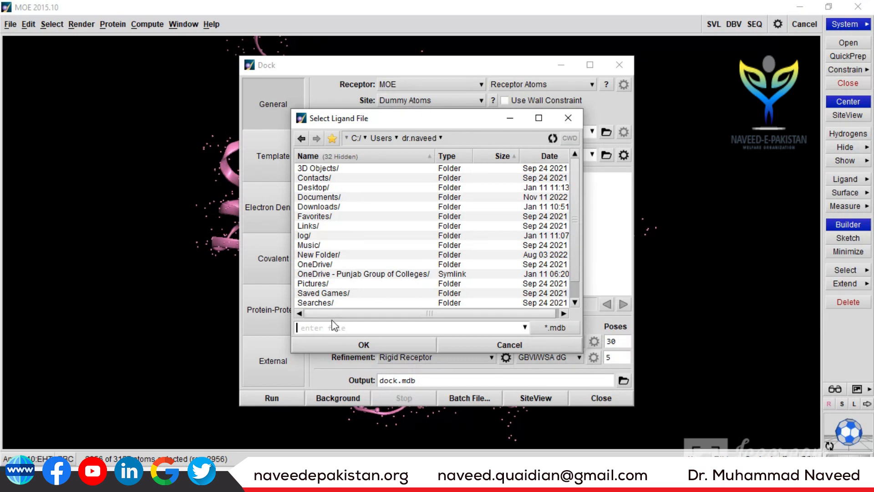
{"action": "double_click", "coordinate": [331, 190]}
{"action": "left_click", "coordinate": [328, 328]}
{"action": "type", "text": "dataset"}
{"action": "left_click", "coordinate": [355, 346]}
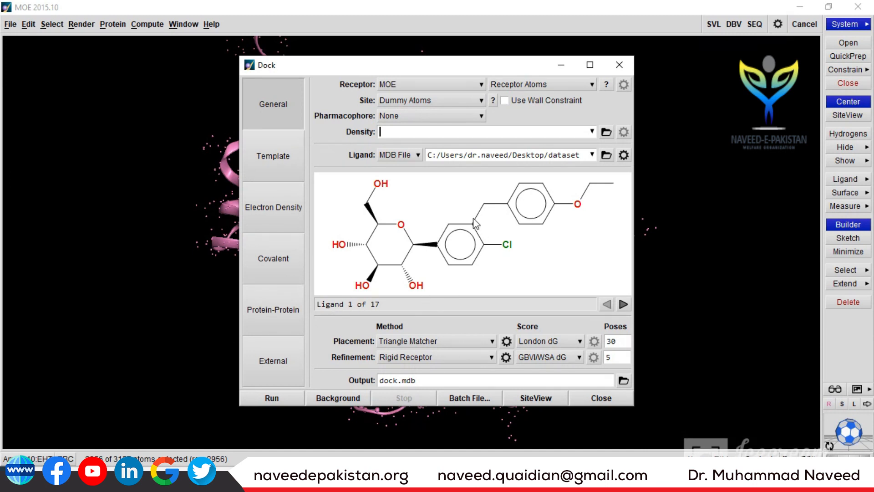
Step: Set the number of placement poses to 2 and show the docking site with SiteView beside the Dock window
{"action": "double_click", "coordinate": [612, 342]}
{"action": "type", "text": "2"}
{"action": "left_click_drag", "start_coordinate": [424, 62], "coordinate": [705, 53]}
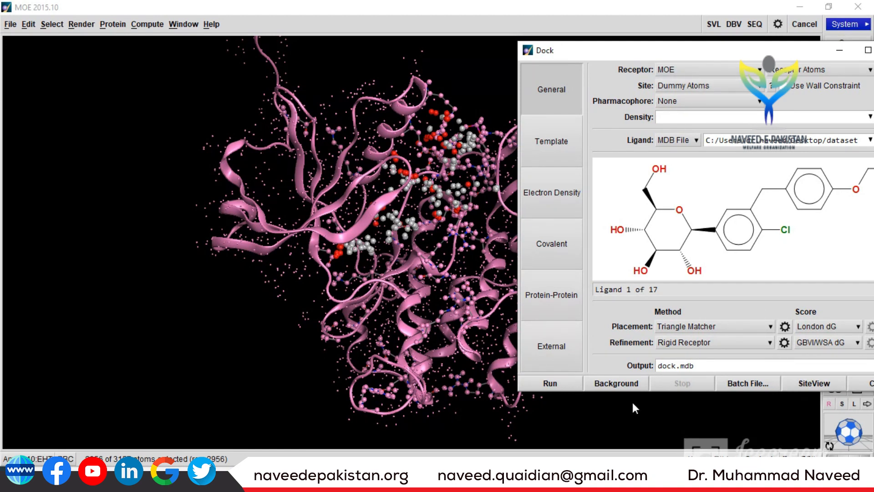
{"action": "left_click", "coordinate": [815, 383]}
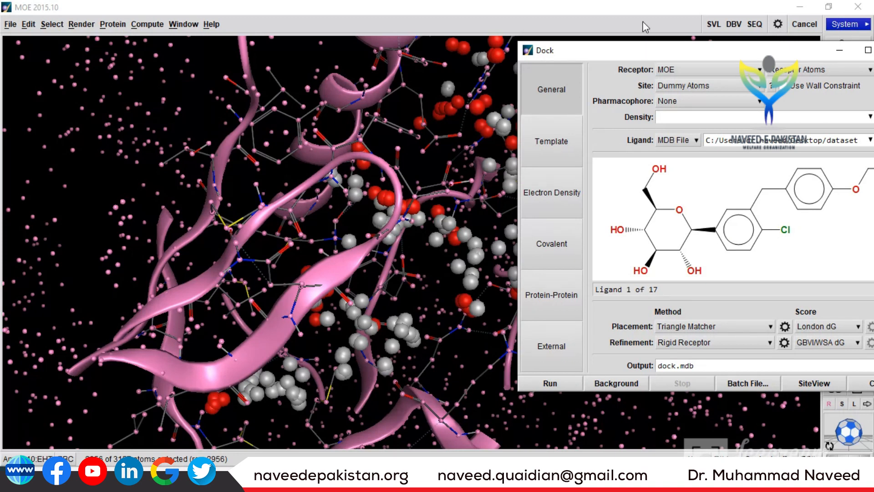
{"action": "left_click_drag", "start_coordinate": [638, 48], "coordinate": [595, 66]}
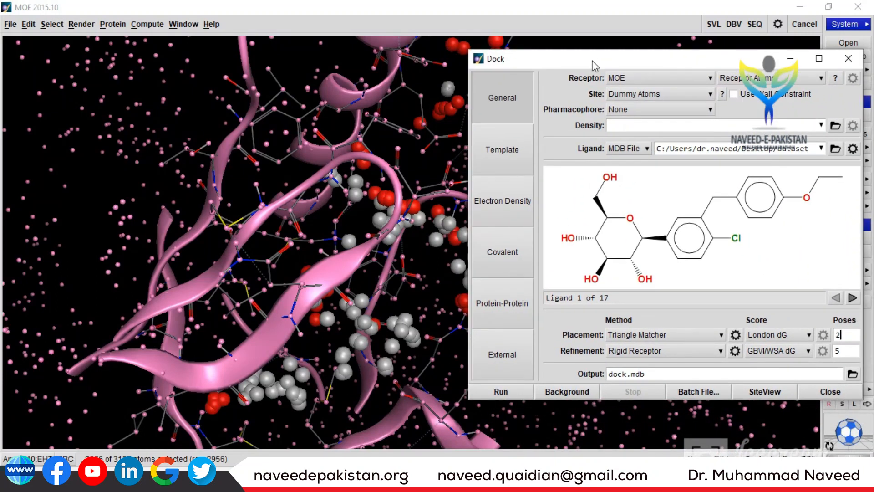
Step: Run the docking with output to dock.mdb, overwriting the existing file
{"action": "left_click", "coordinate": [509, 388]}
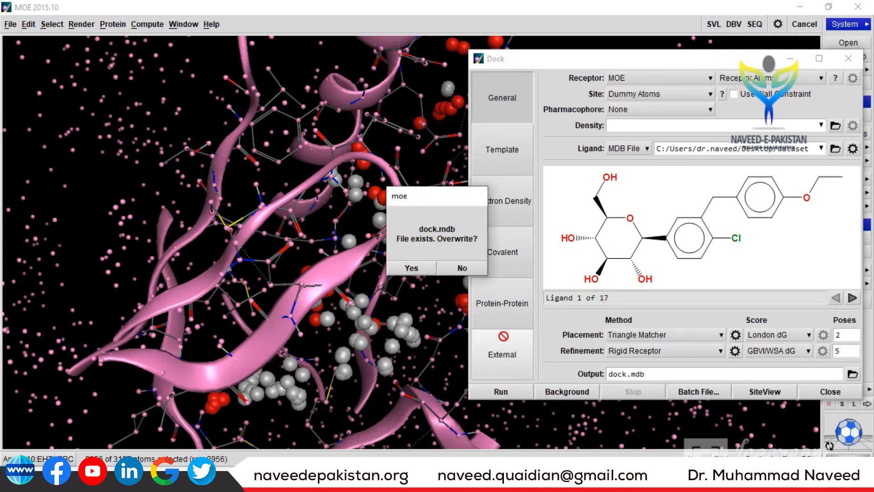
{"action": "left_click", "coordinate": [415, 269]}
{"action": "left_click", "coordinate": [415, 283]}
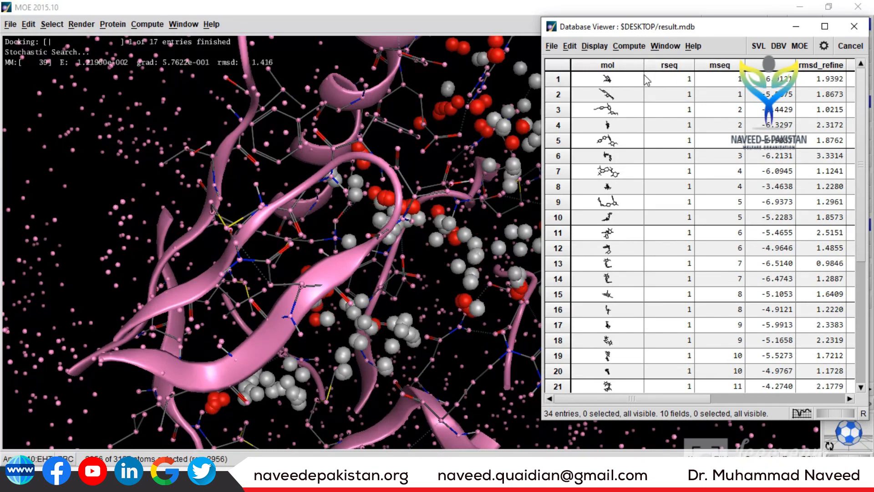
Step: Look through the docked poses and their scores in the result.mdb database
{"action": "mouse_move", "coordinate": [864, 94]}
{"action": "left_mouse_down"}
{"action": "mouse_move", "coordinate": [863, 263]}
{"action": "mouse_move", "coordinate": [859, 80]}
{"action": "left_mouse_up"}
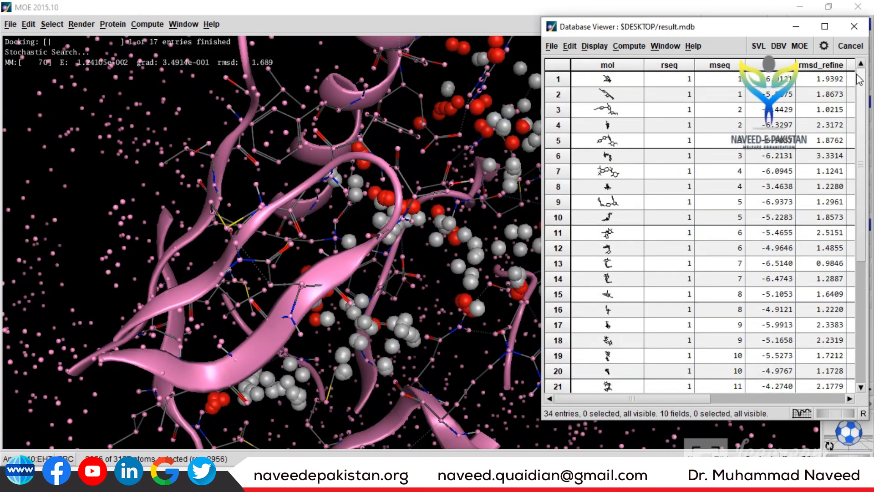